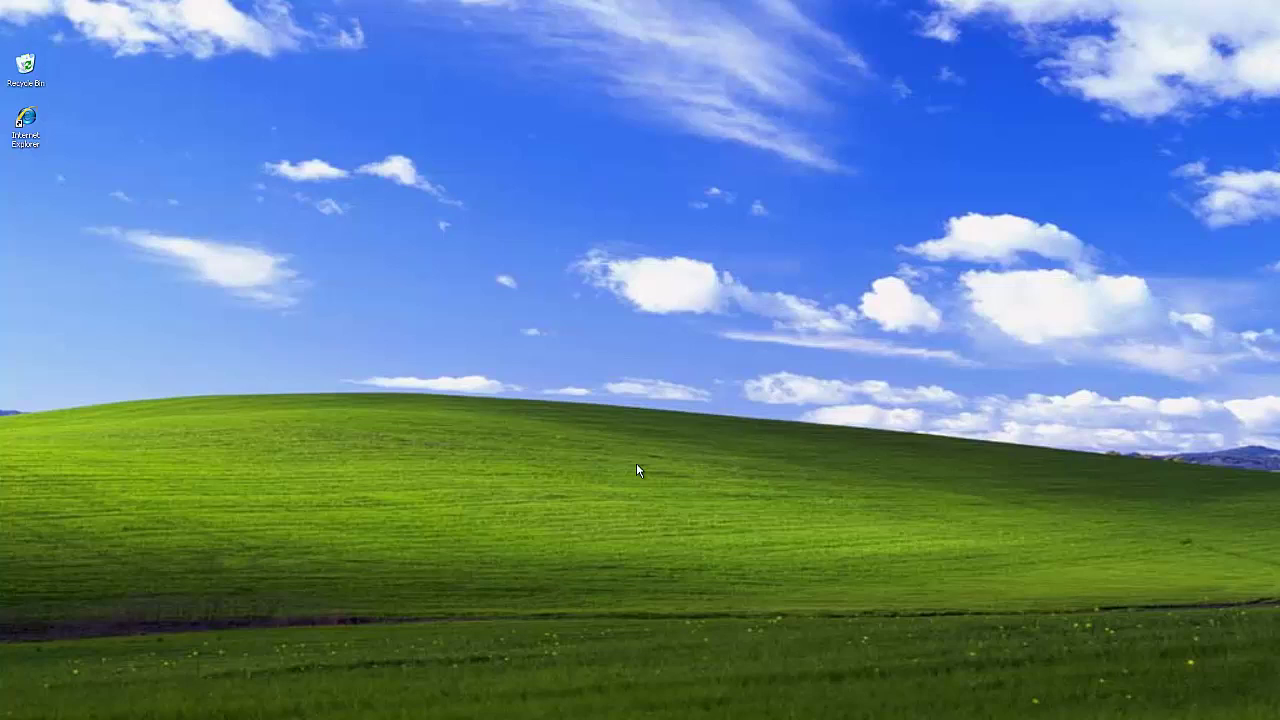
double_click(22, 132)
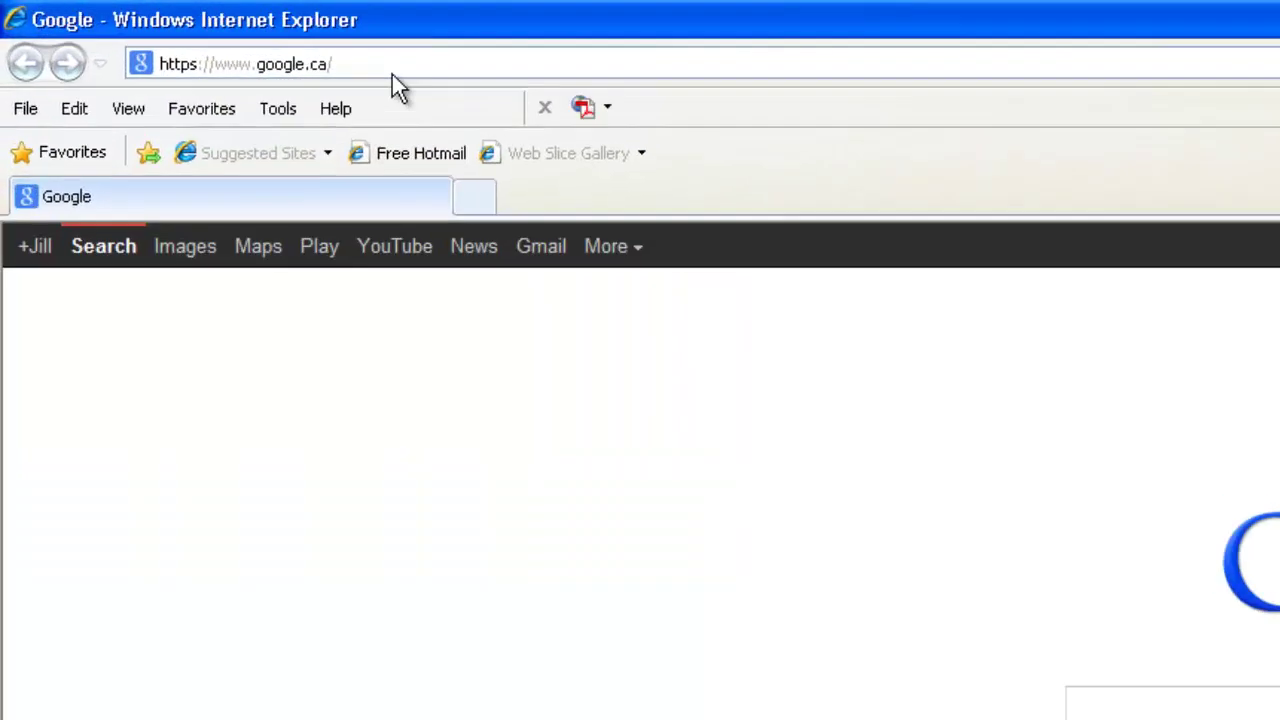
click(226, 36)
text(w)
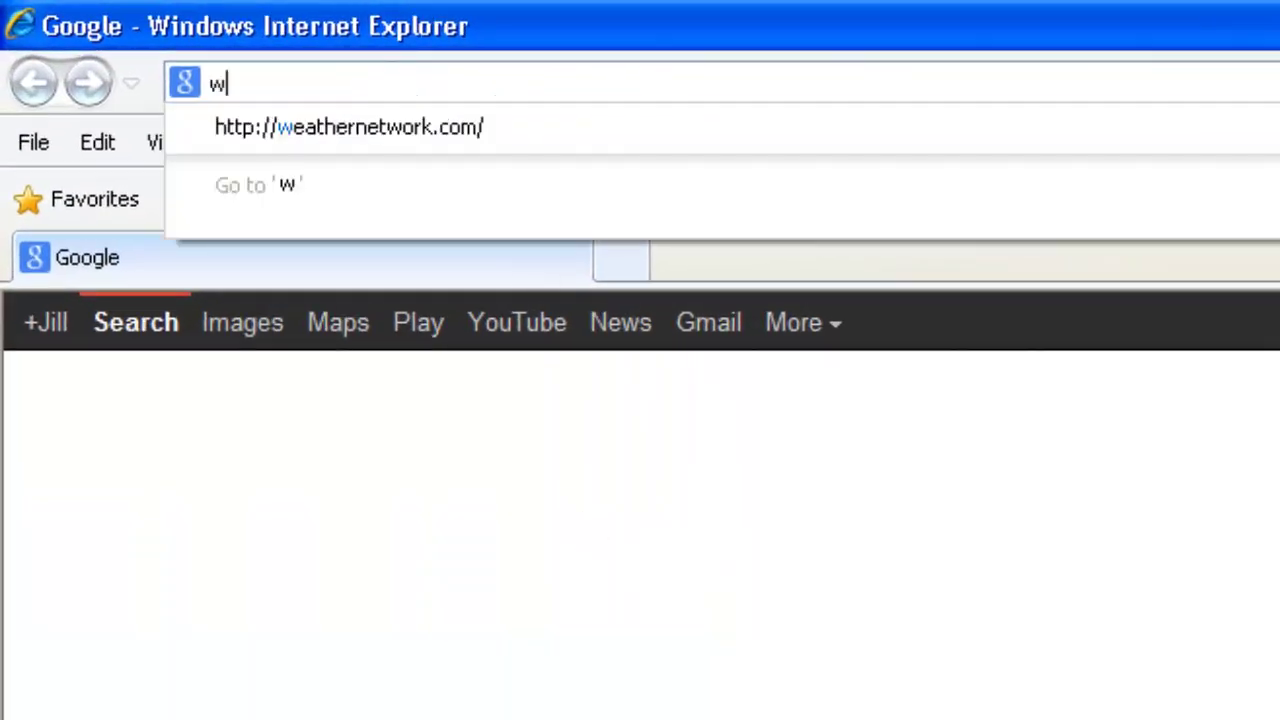
text(ww.lumenera.c)
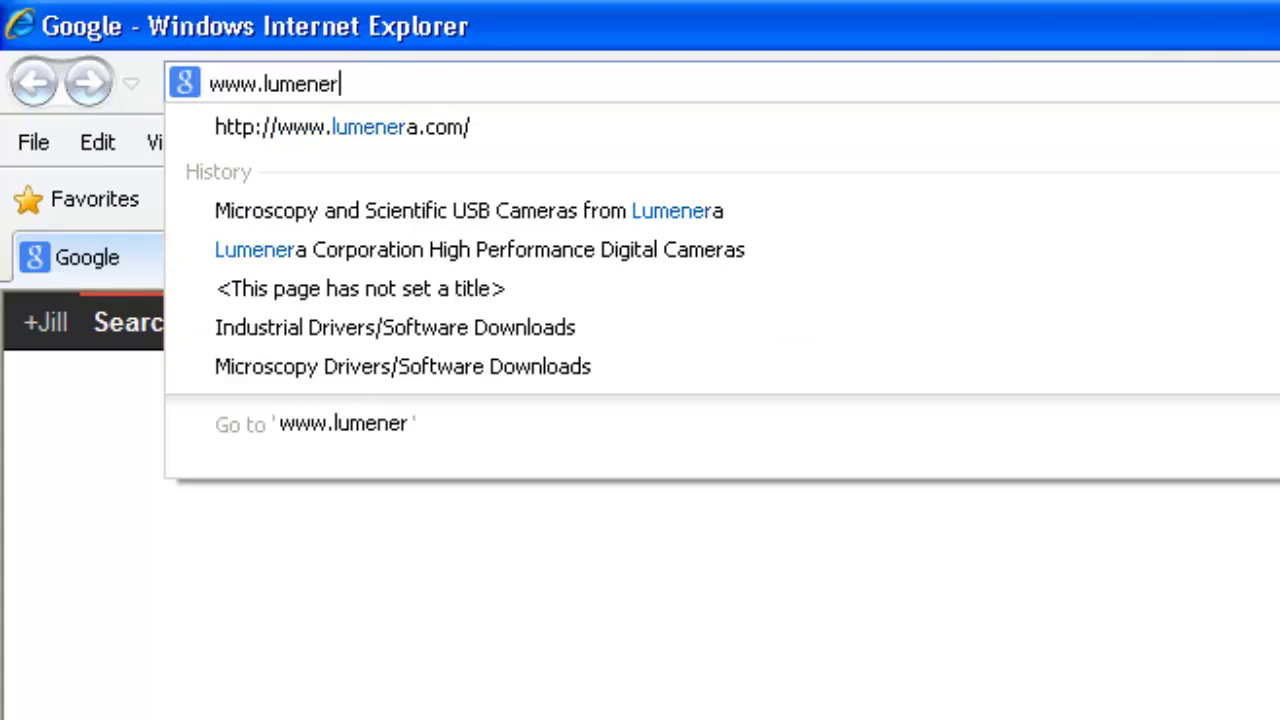
text(om)
key(Return)
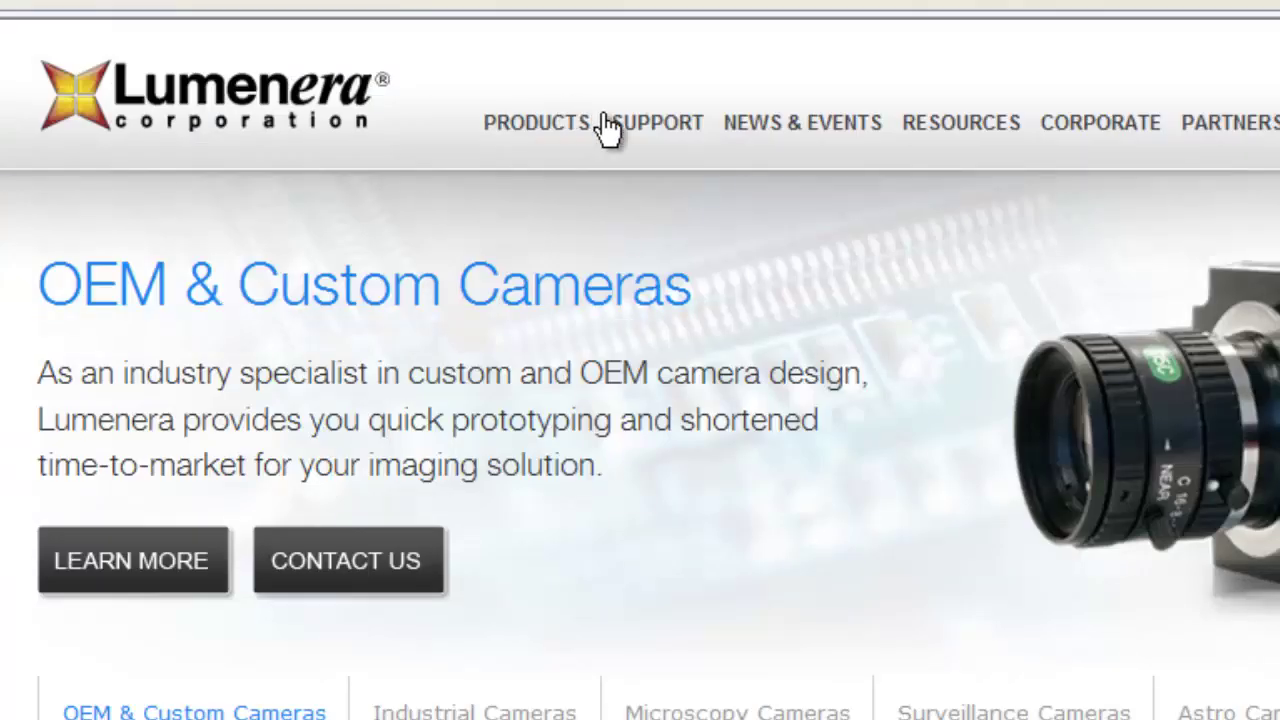
Step: Open the Drivers/Software Downloads page for Microscopy (USB) cameras from the site's support section
mouse_move(658, 122)
mouse_move(737, 240)
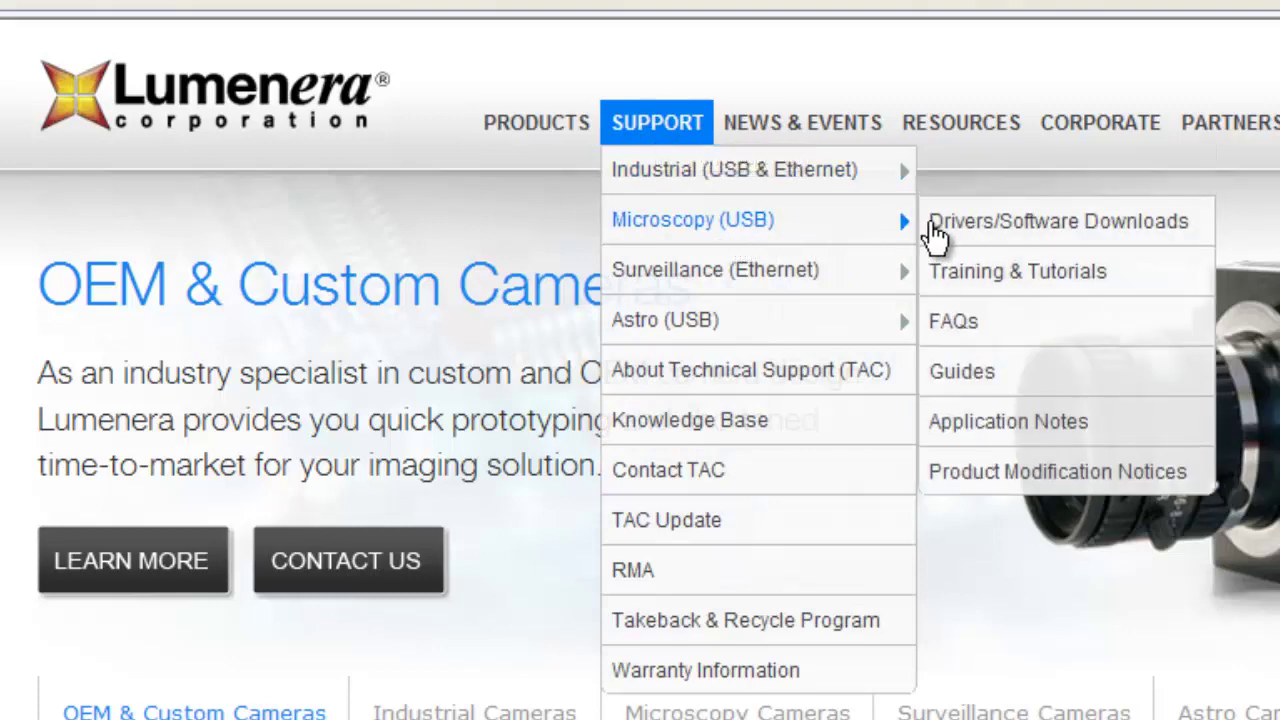
click(945, 222)
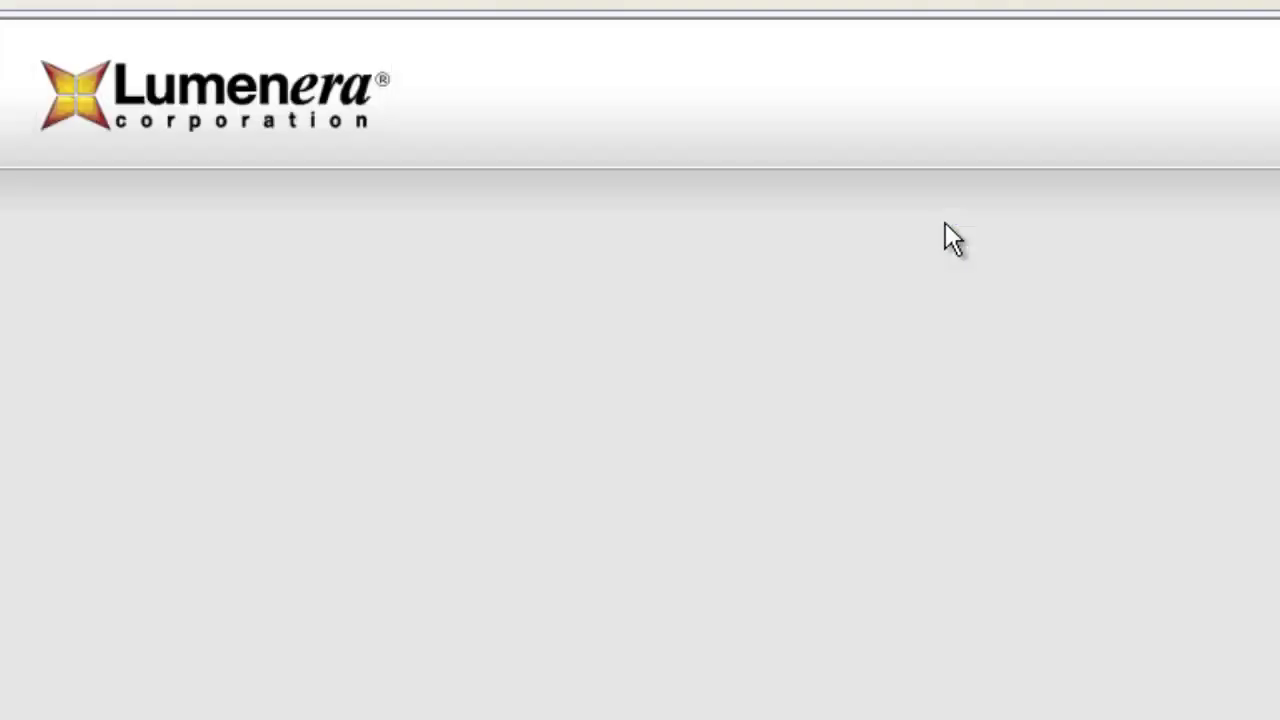
Step: Download INFINITY Camera Software v6.2.0 to the Desktop as INFINITYSoftware-v6.2.0 and dismiss the finished download
scroll(640, 400, down, 7)
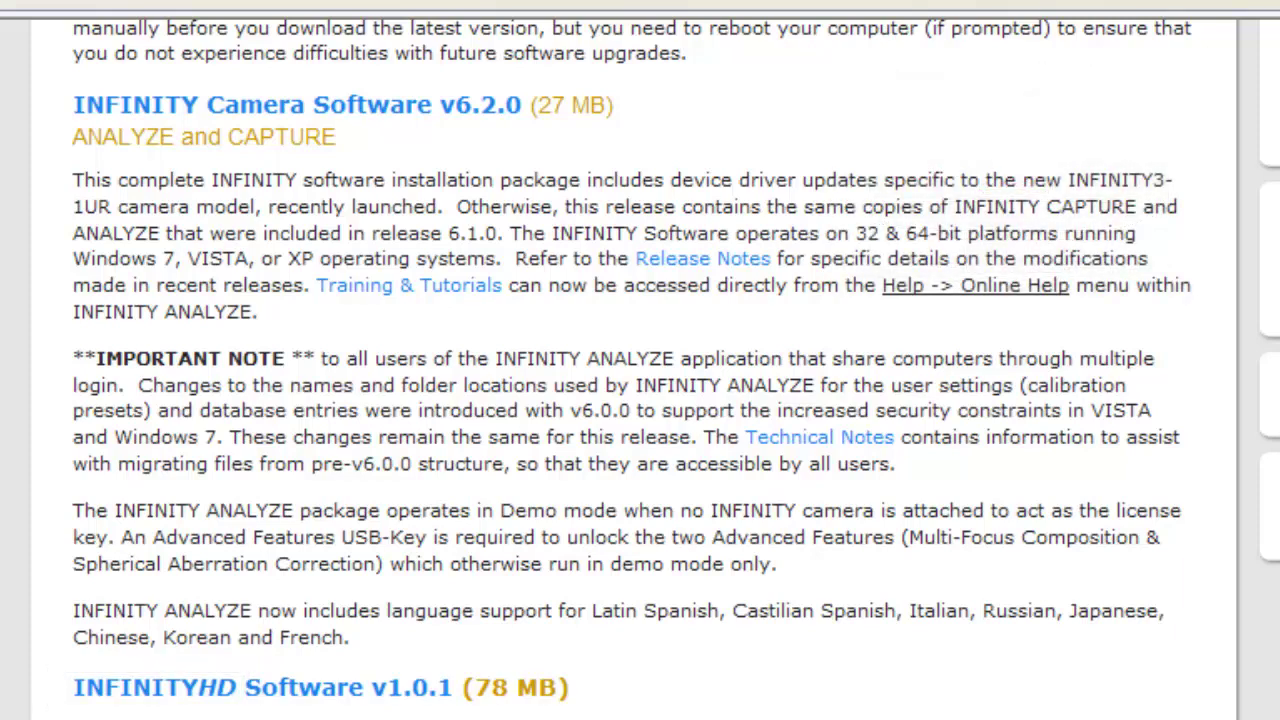
right_click(389, 108)
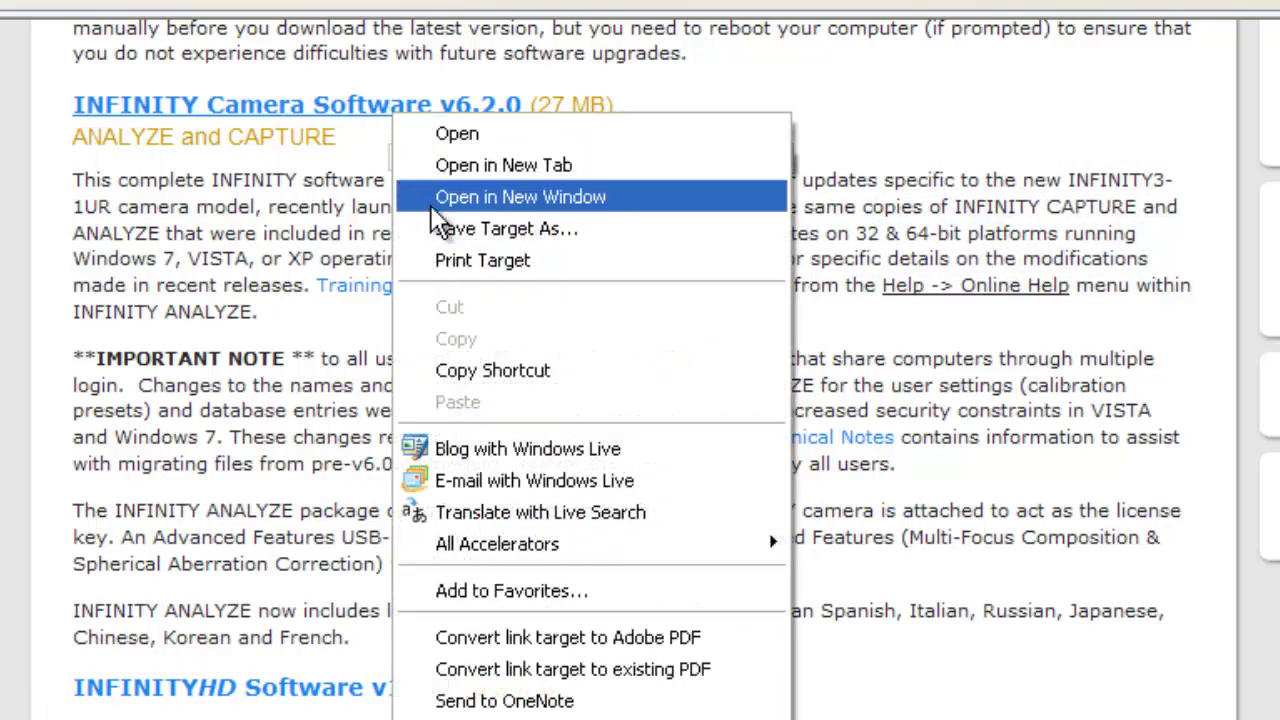
click(480, 240)
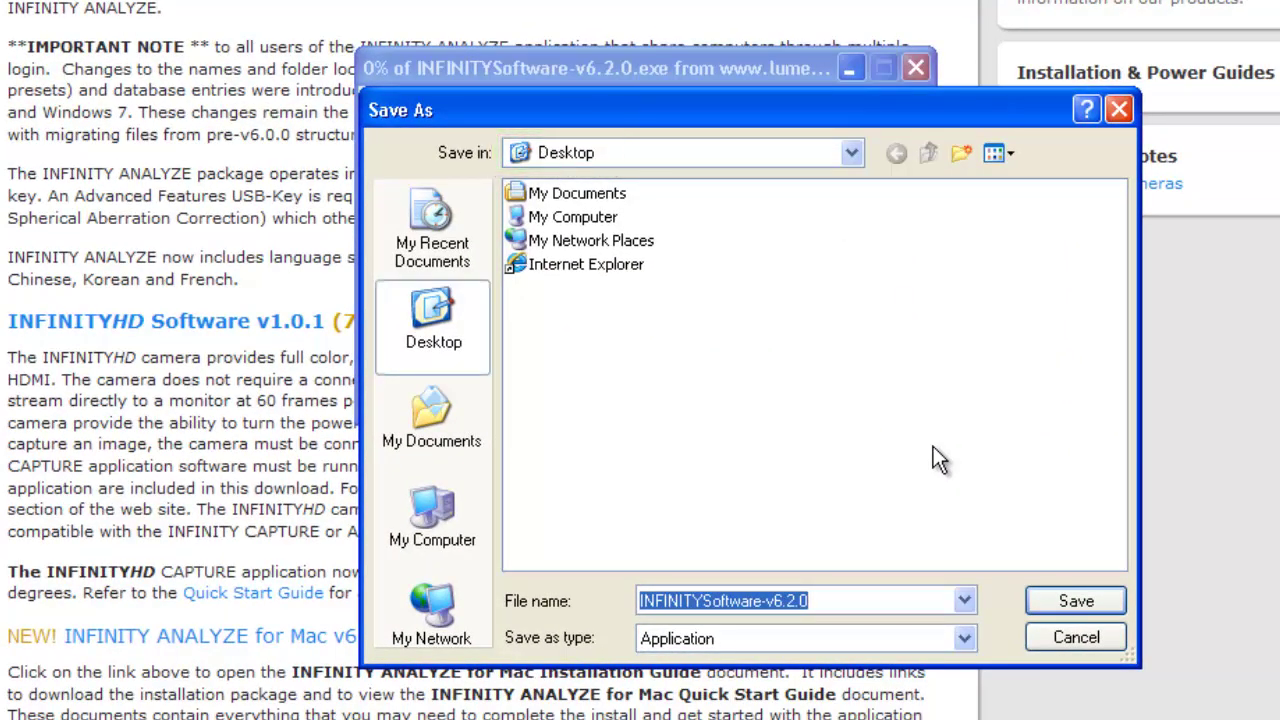
click(1072, 596)
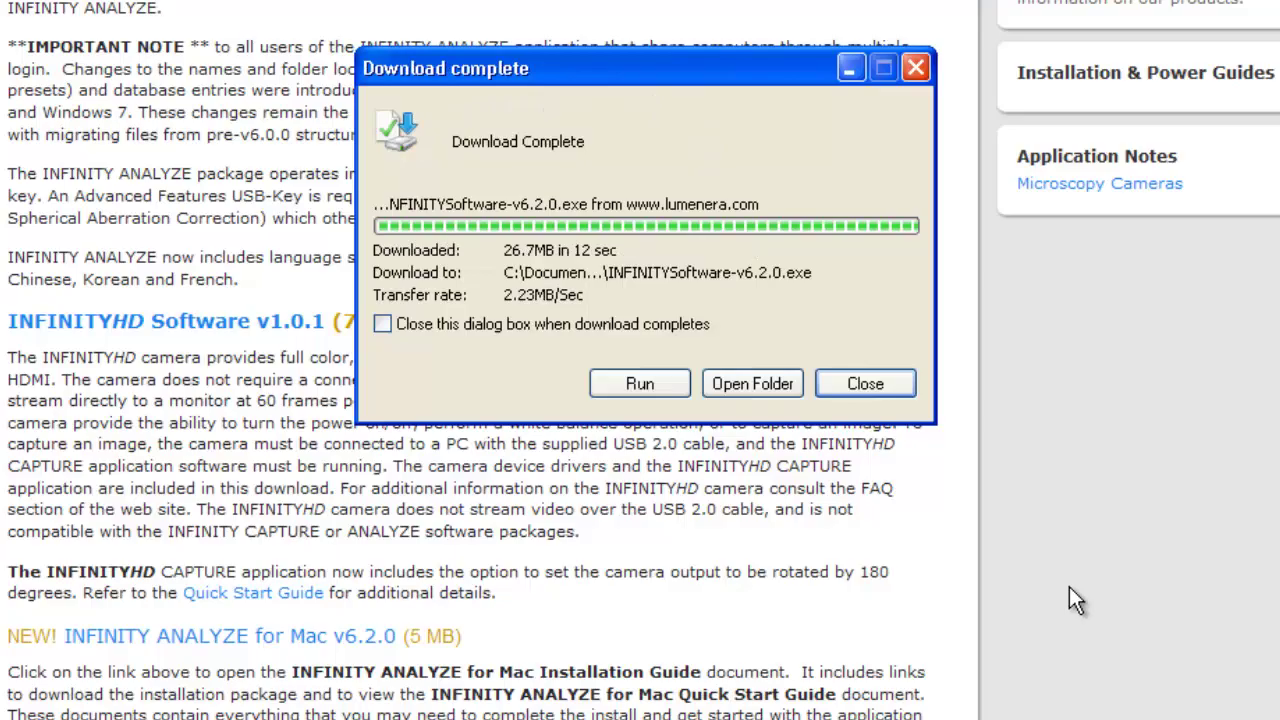
click(863, 381)
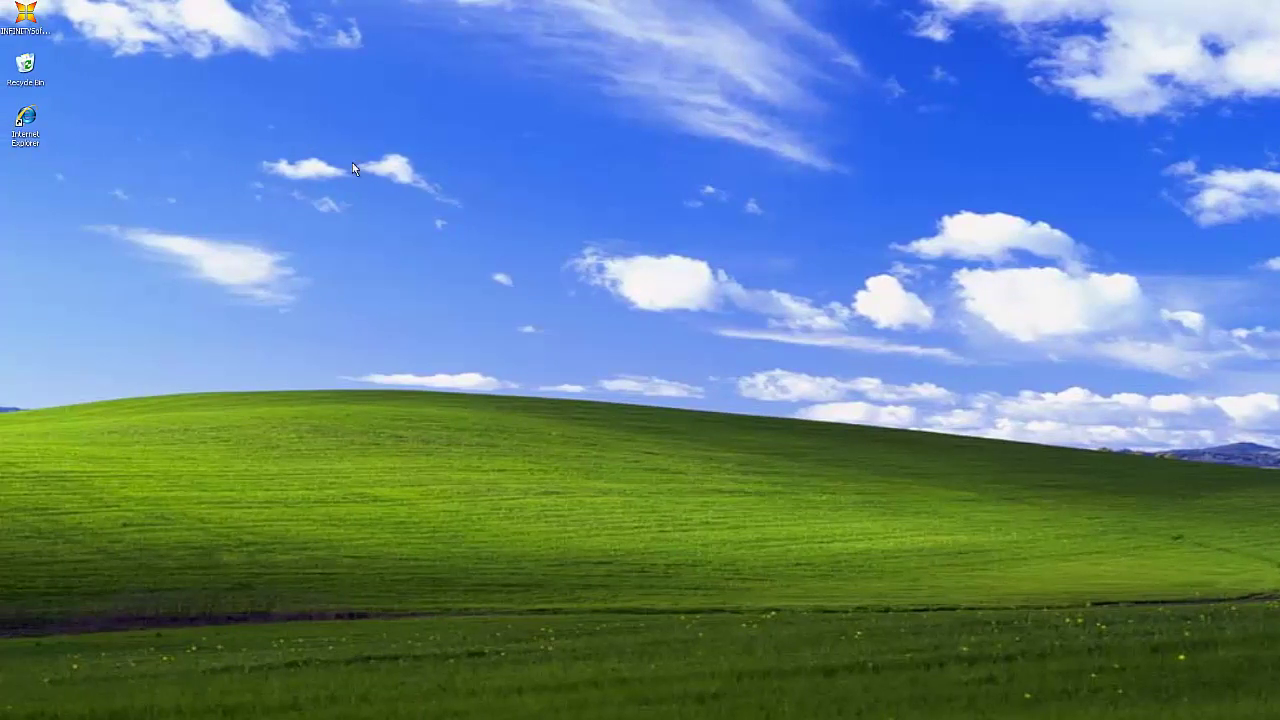
Step: Run the downloaded INFINITY software installer from the desktop and proceed past the welcome and important note pages
double_click(18, 33)
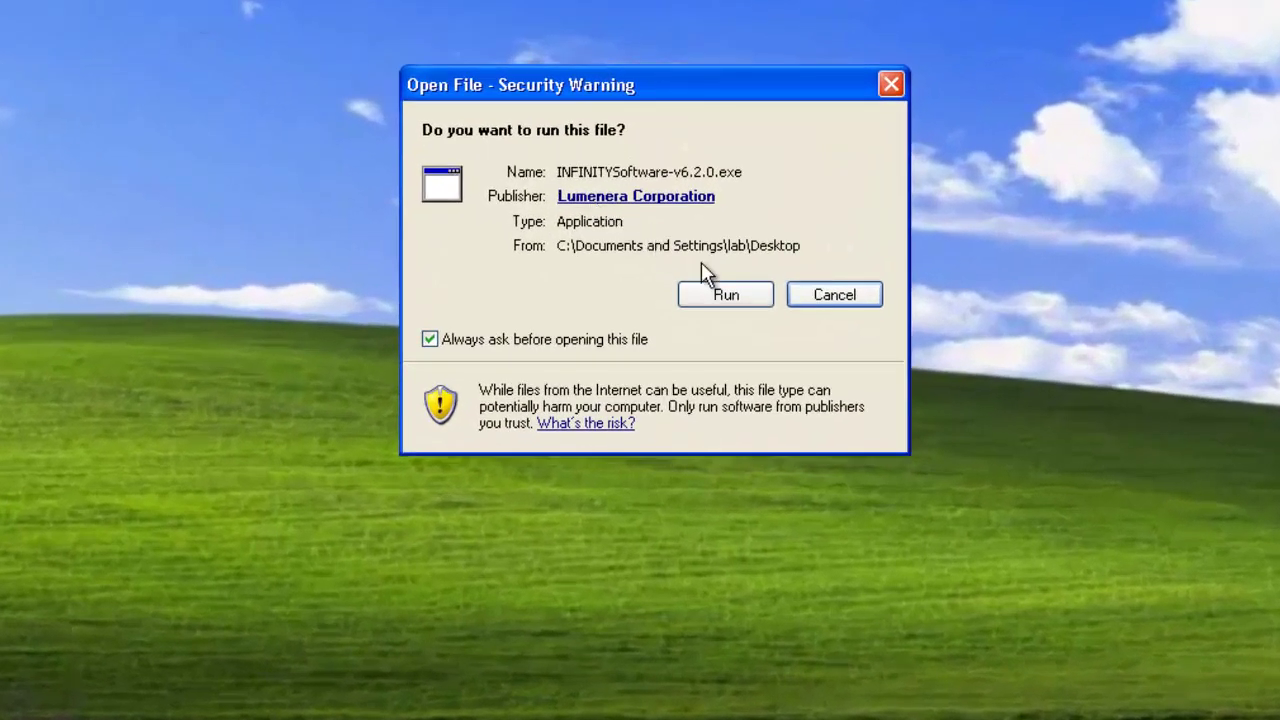
click(708, 292)
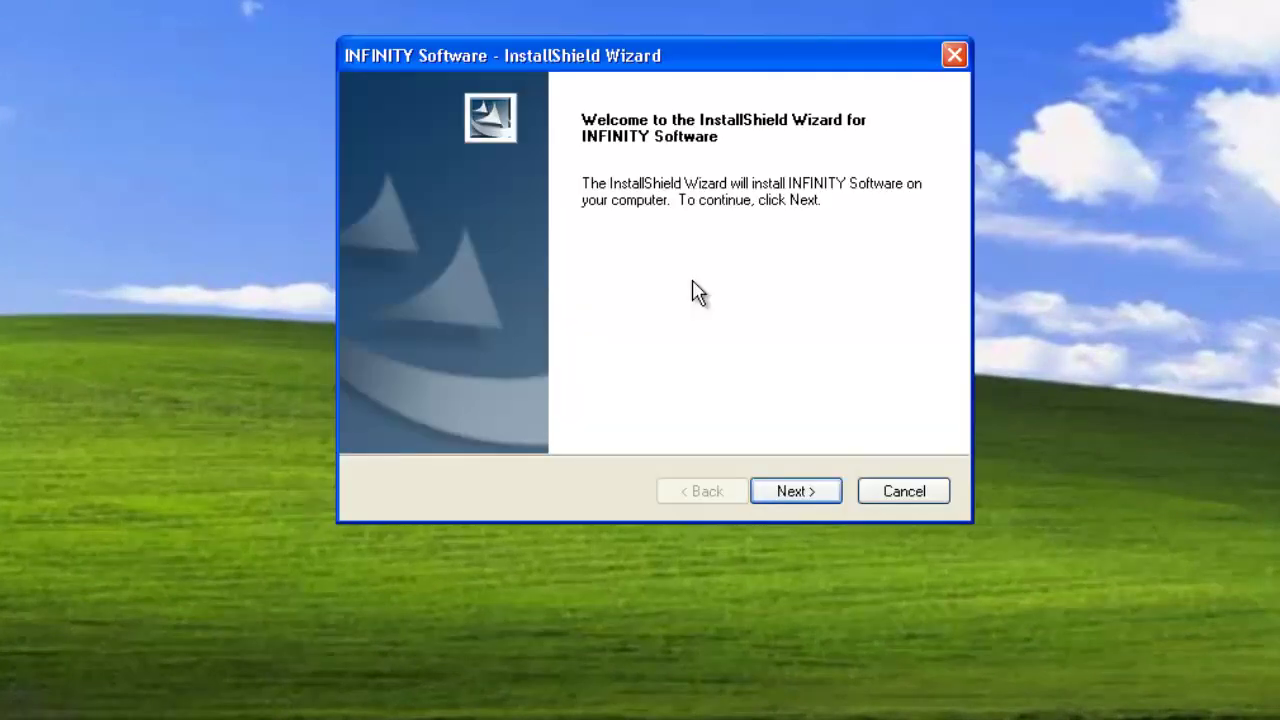
click(787, 488)
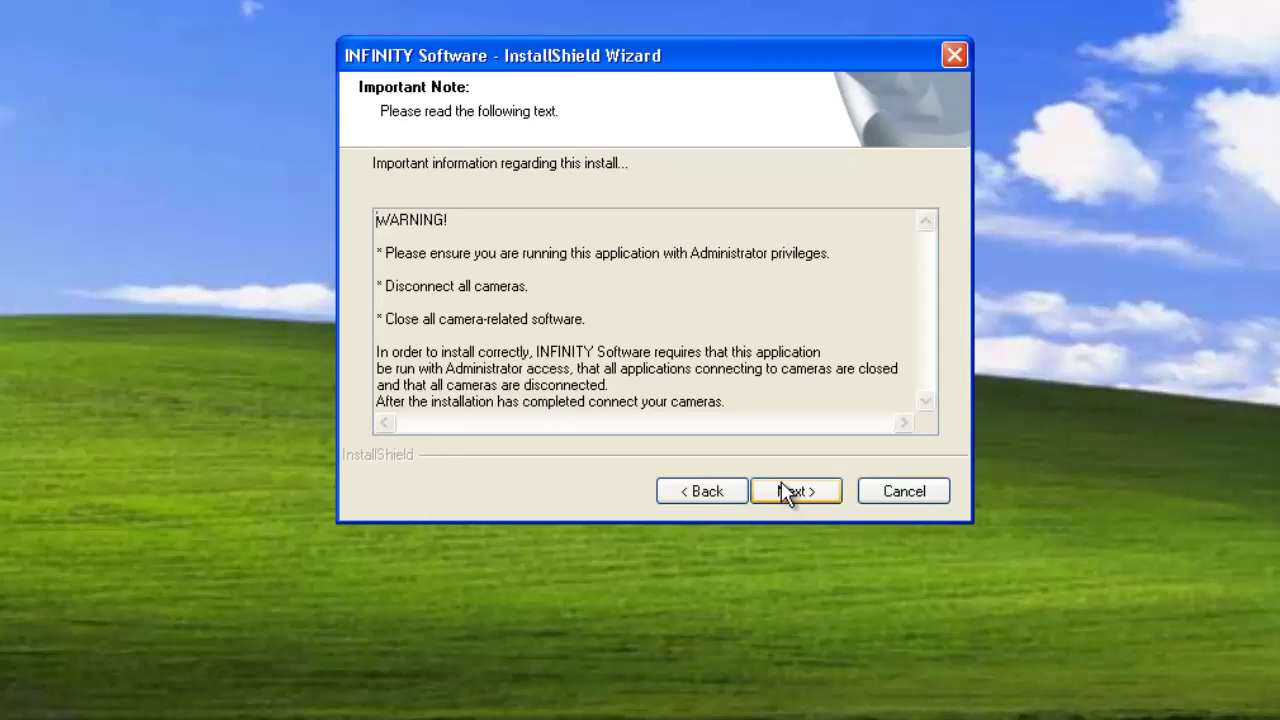
click(783, 487)
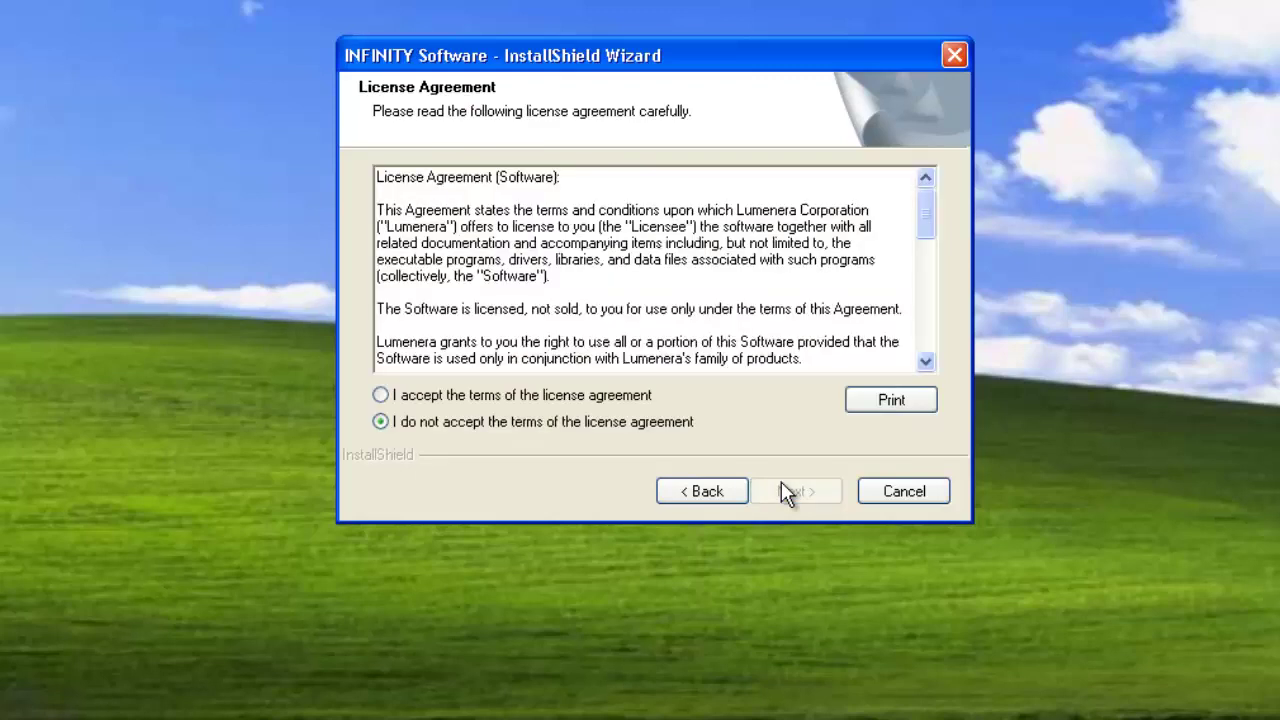
Step: Review and accept the license agreement, and start installing the INFINITY software
drag(926, 209, 924, 331)
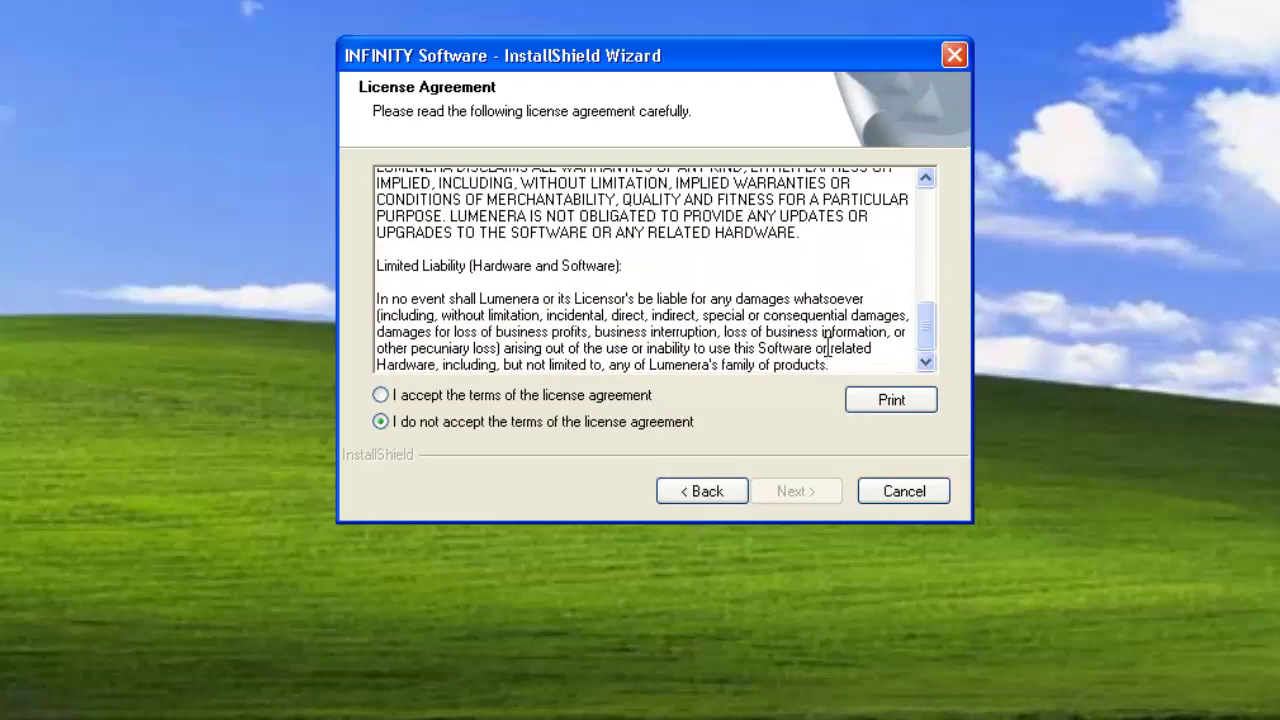
click(382, 396)
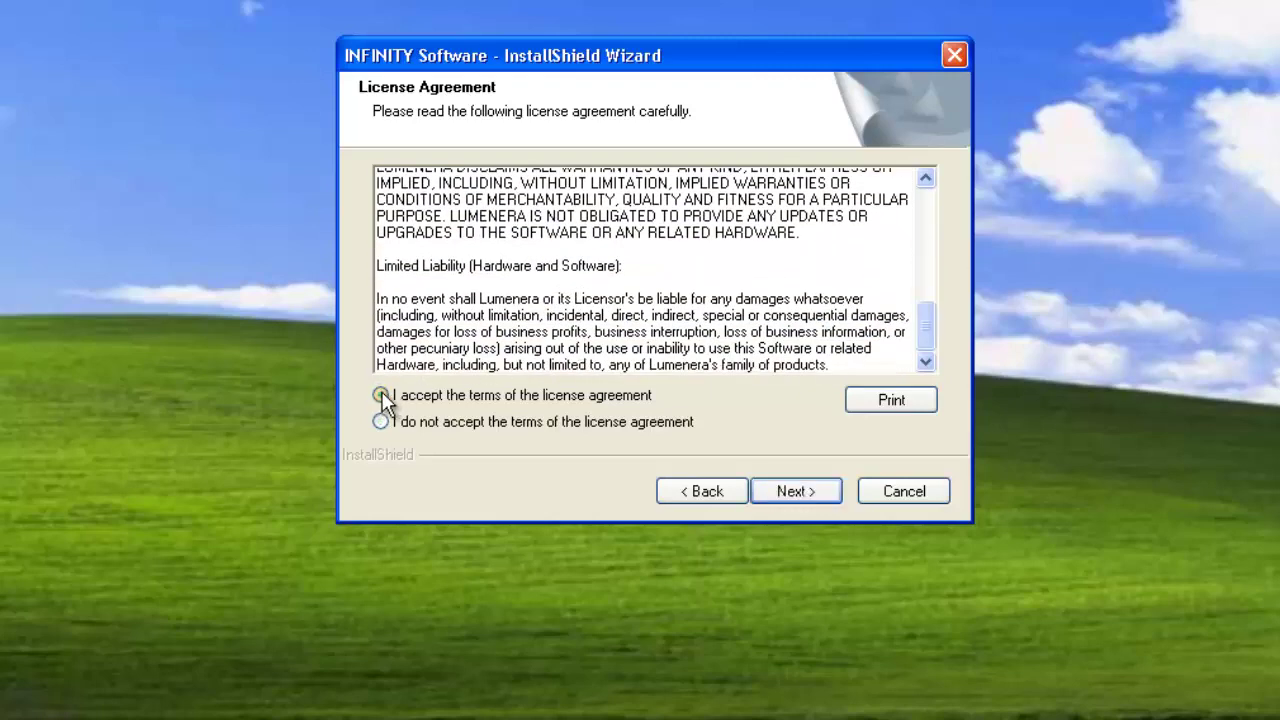
click(786, 492)
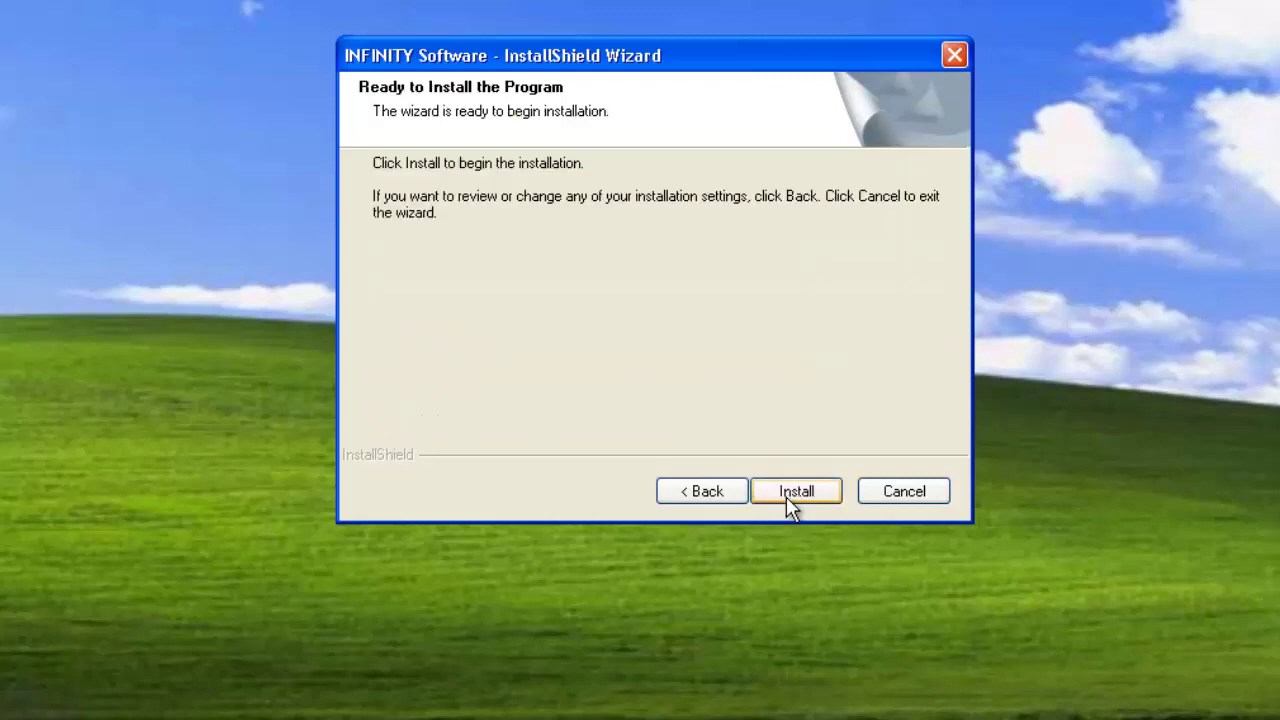
click(787, 497)
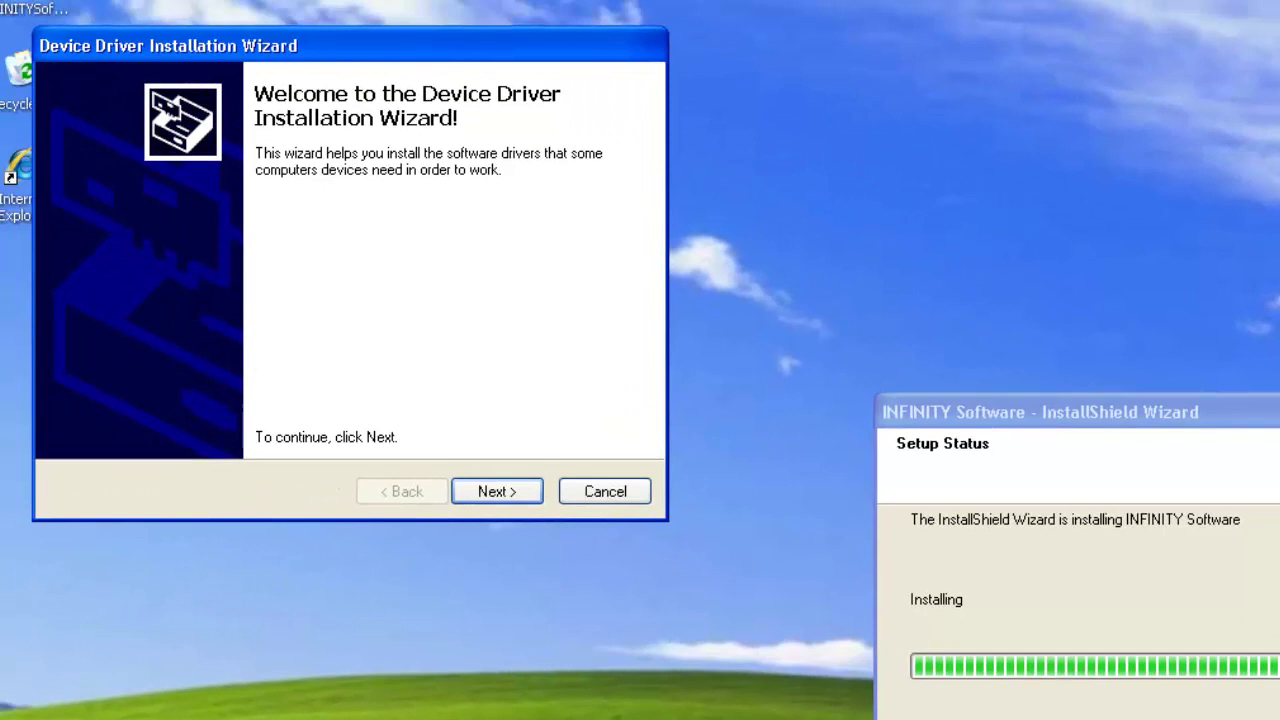
Step: Install the Lumenera device driver, continuing despite Windows Logo testing, and complete the INFINITY software setup
click(502, 490)
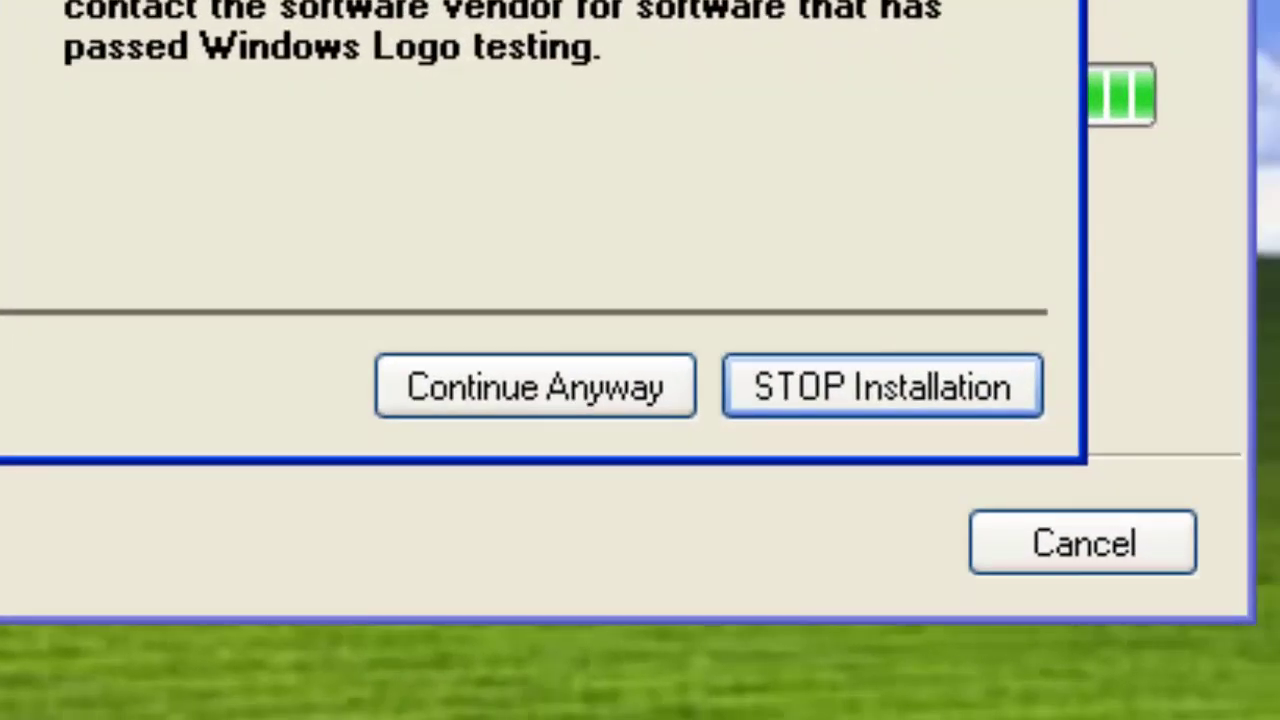
click(456, 384)
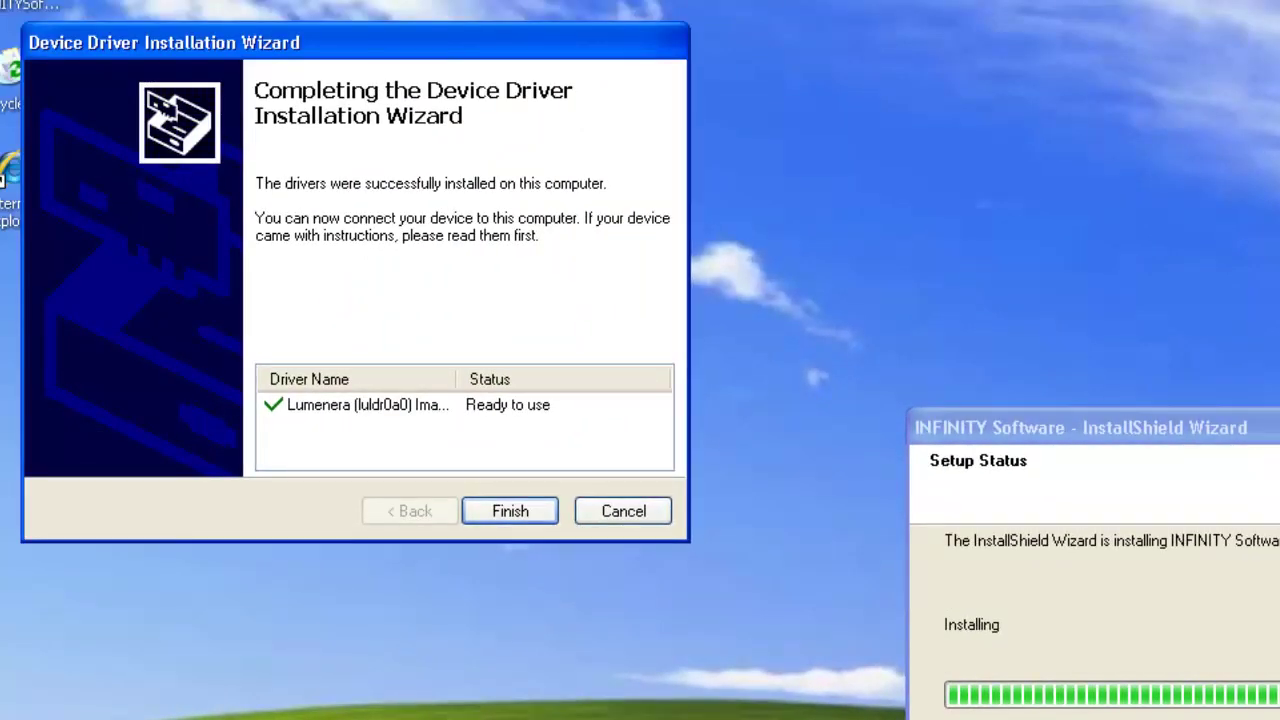
click(537, 510)
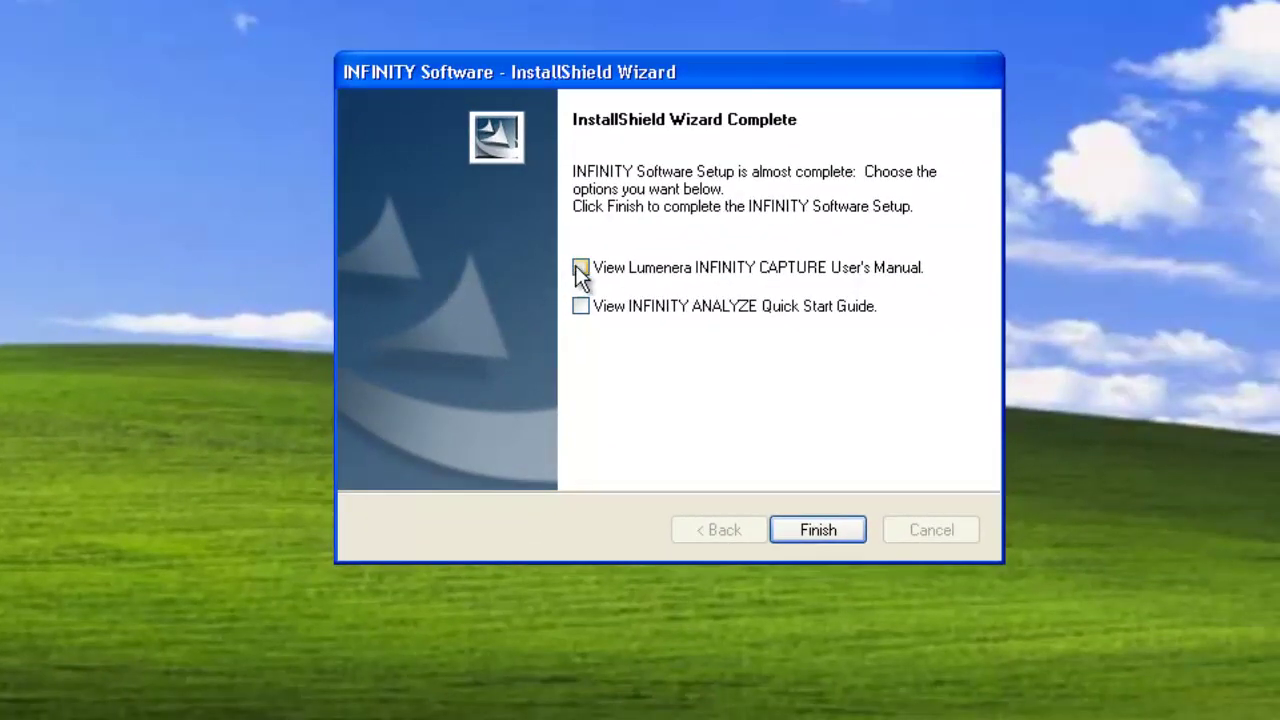
click(581, 307)
click(817, 530)
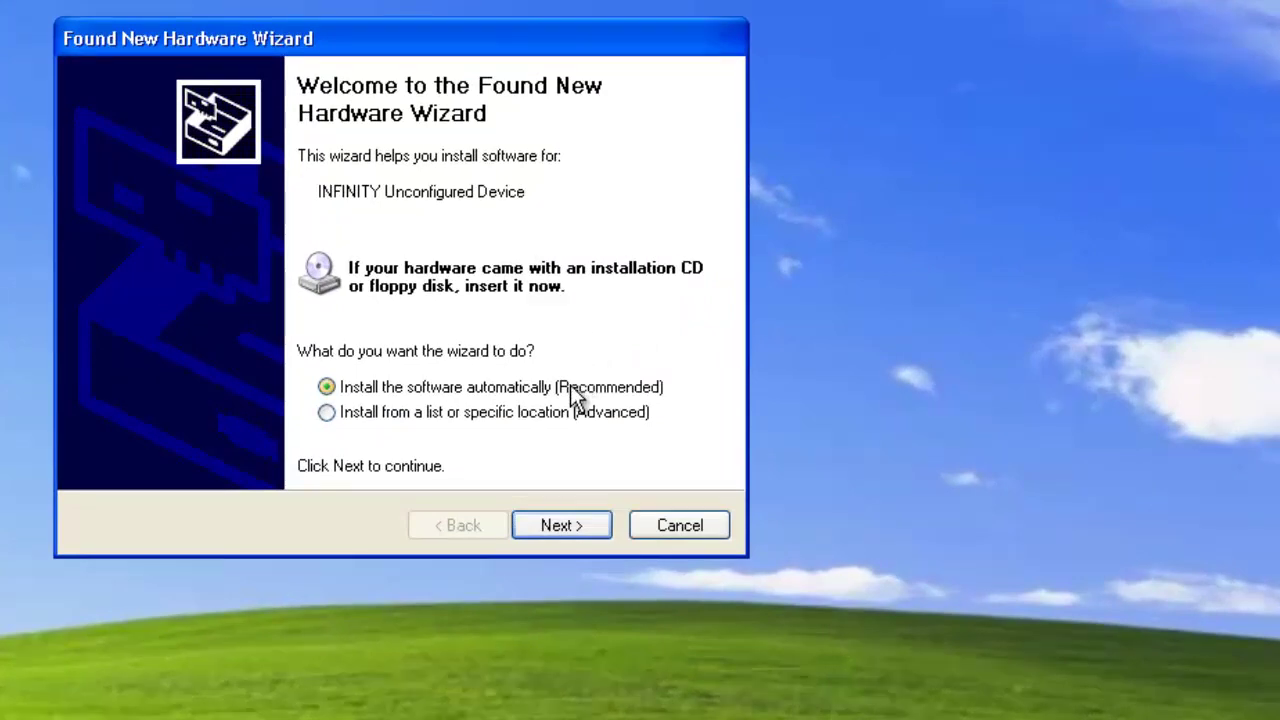
Step: Automatically install the drivers for the INFINITY Unconfigured Device and the INFINITY1-5 USB 2.0 Camera, continuing despite Windows Logo testing
click(574, 518)
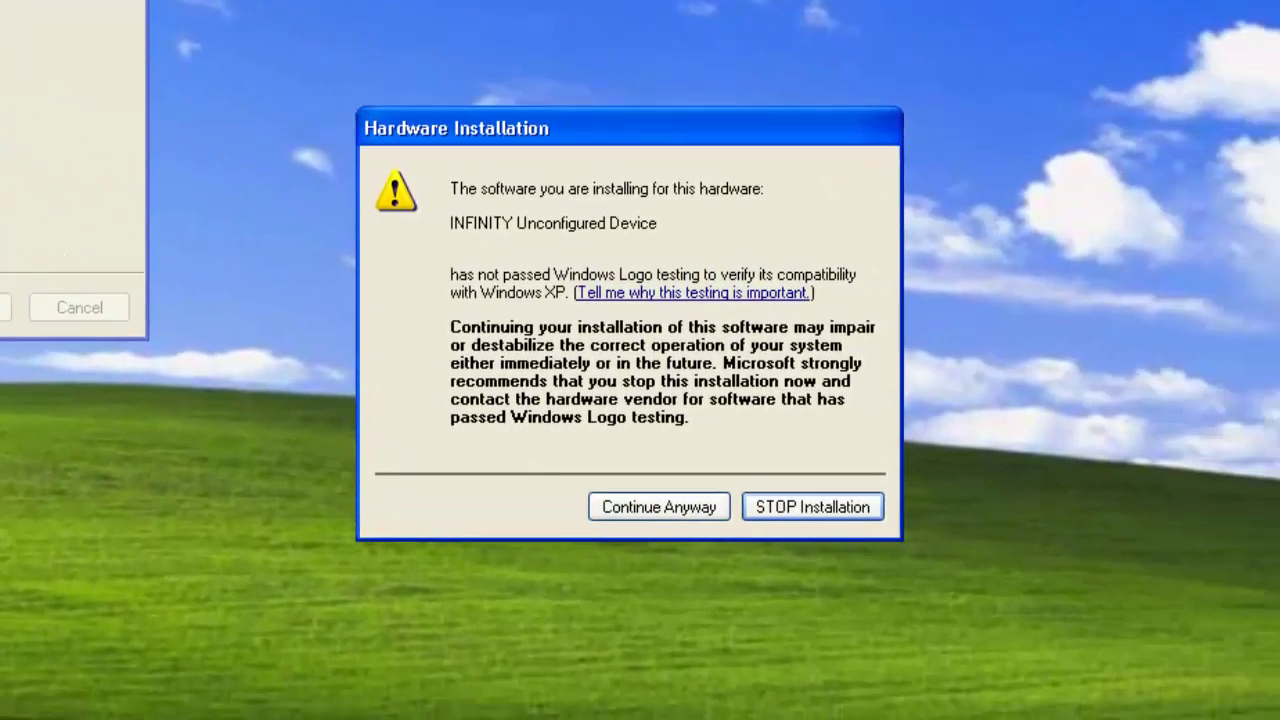
click(608, 510)
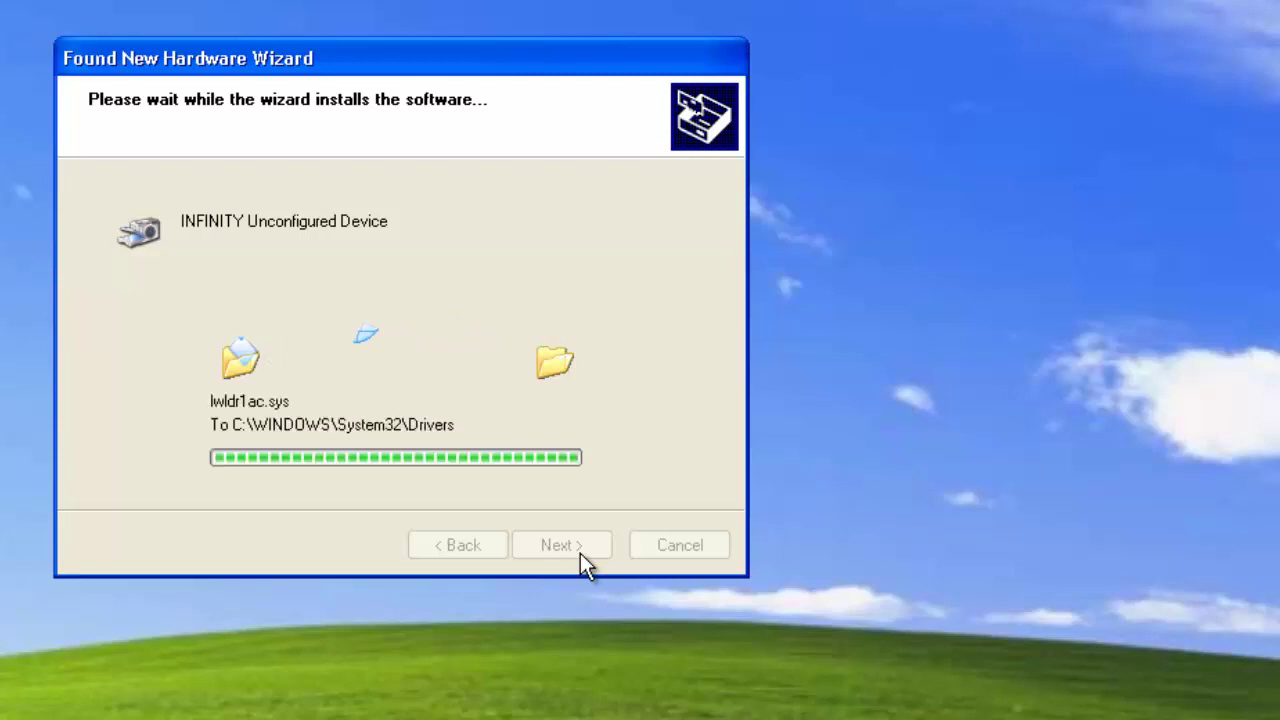
click(562, 546)
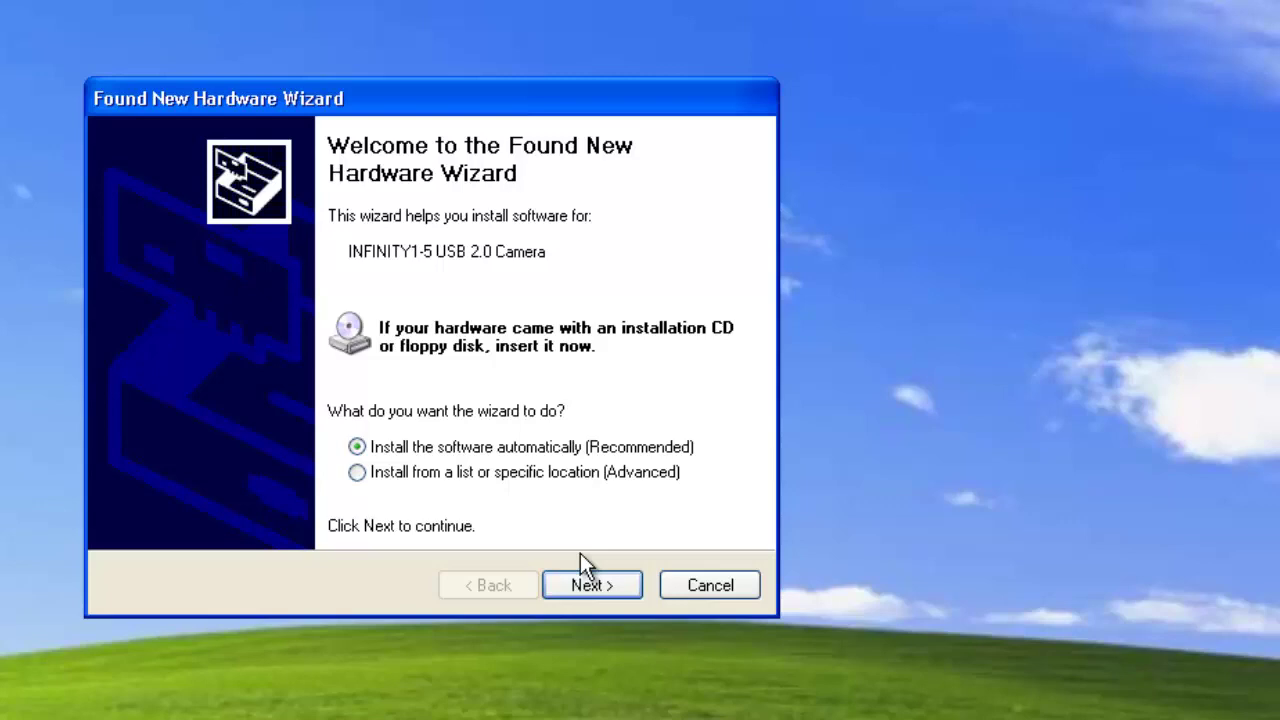
click(619, 599)
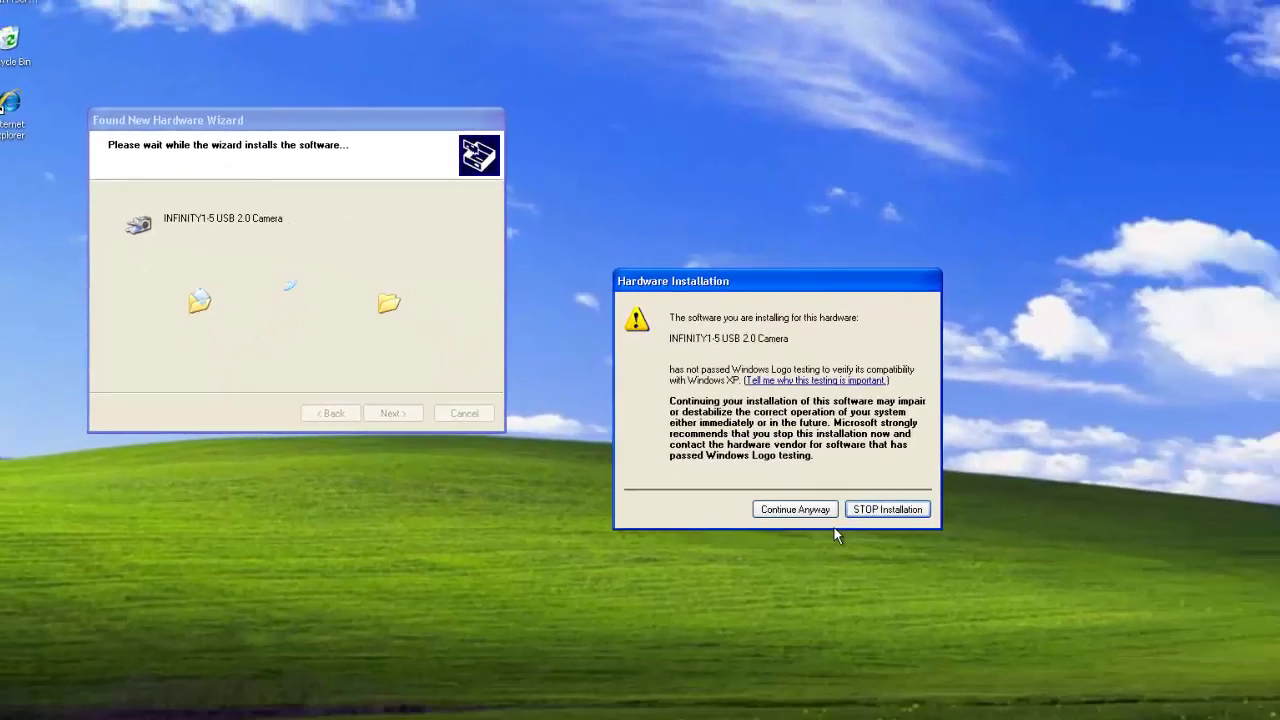
click(795, 509)
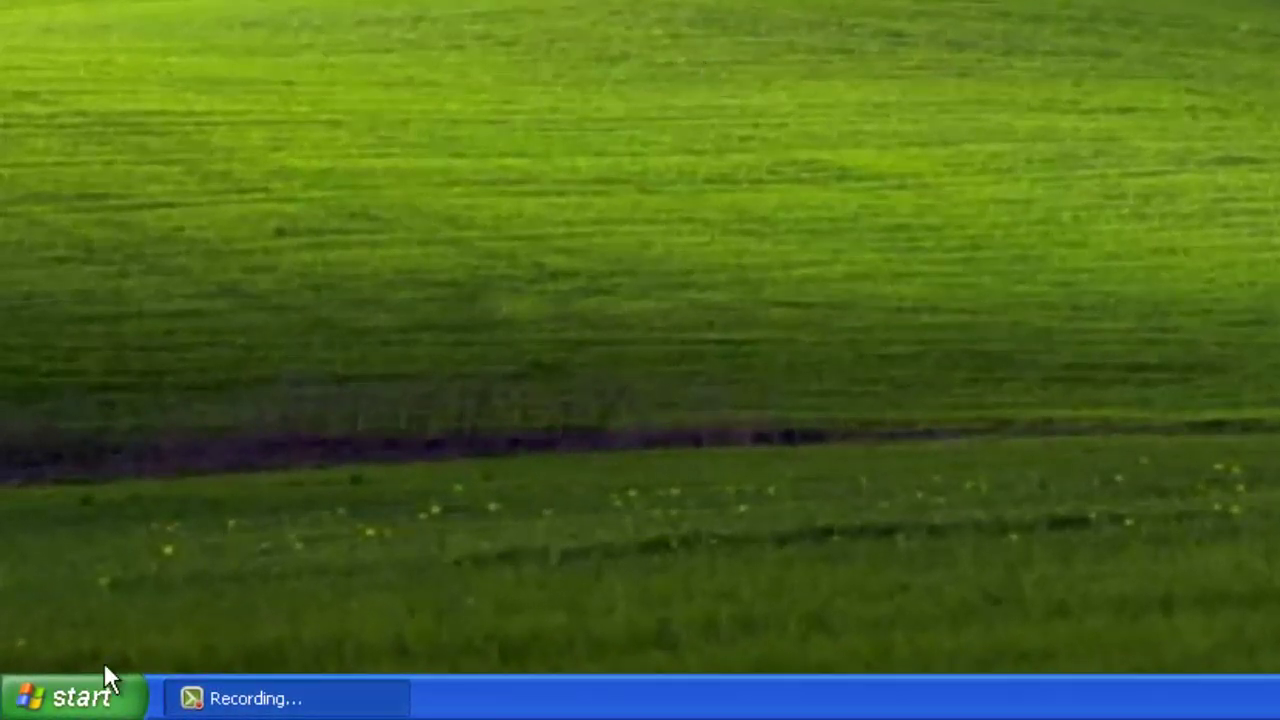
Step: Show the installed INFINITY applications in the Lumenera program group
click(104, 665)
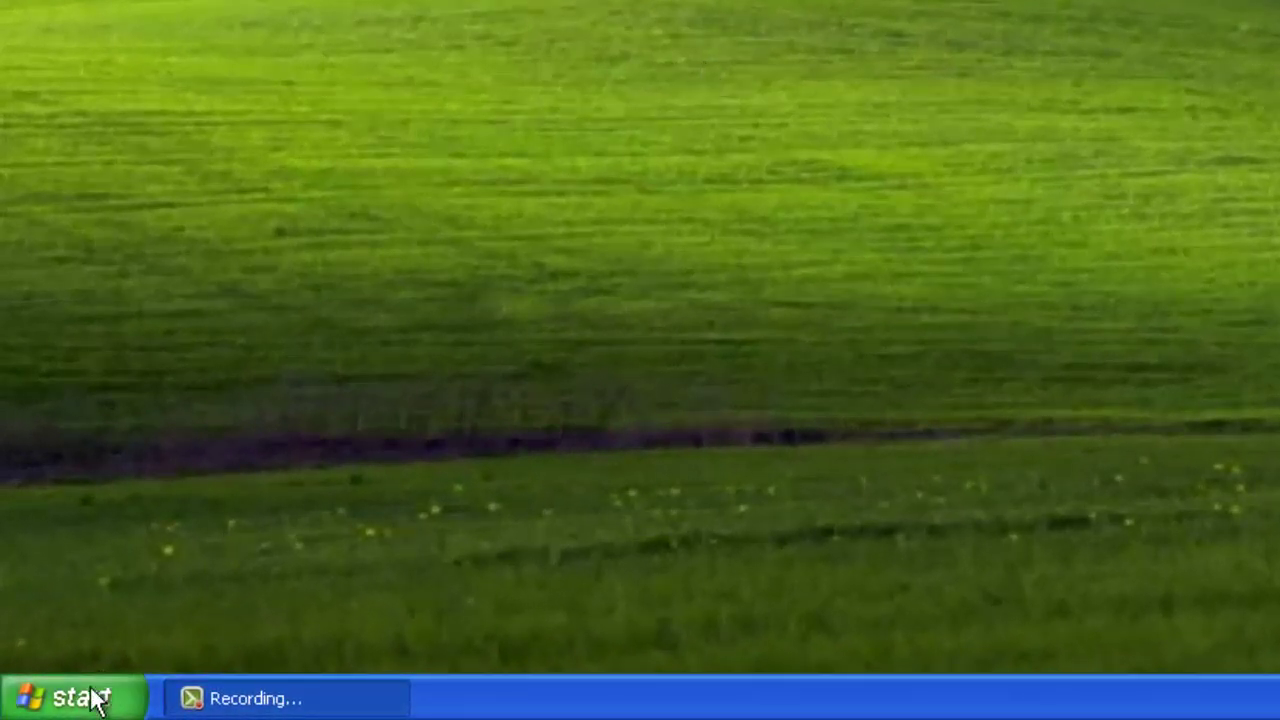
mouse_move(99, 591)
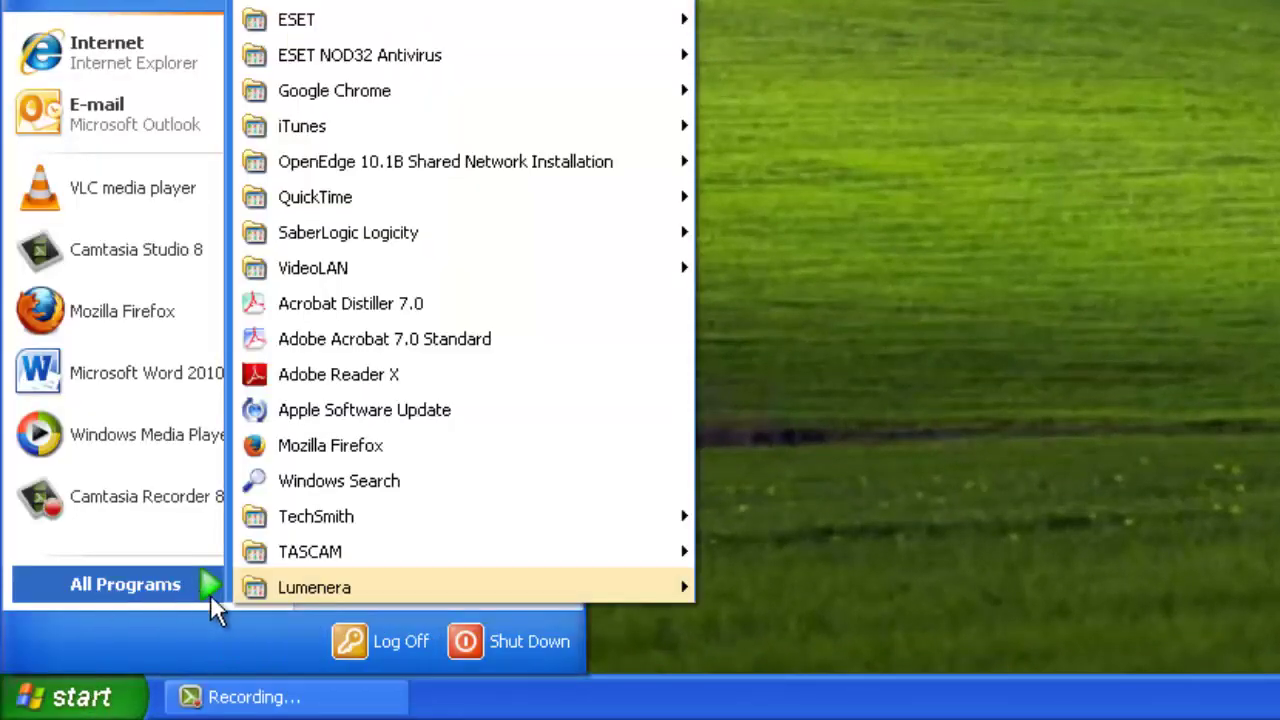
mouse_move(301, 593)
mouse_move(748, 598)
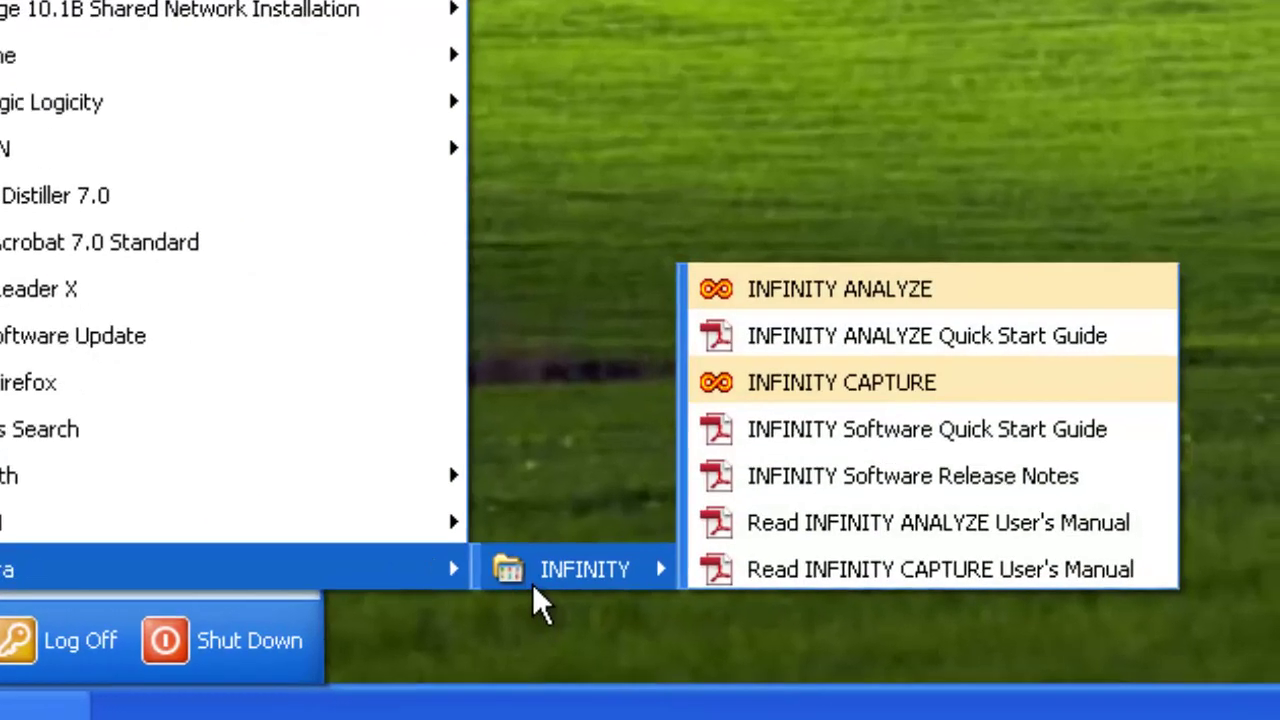